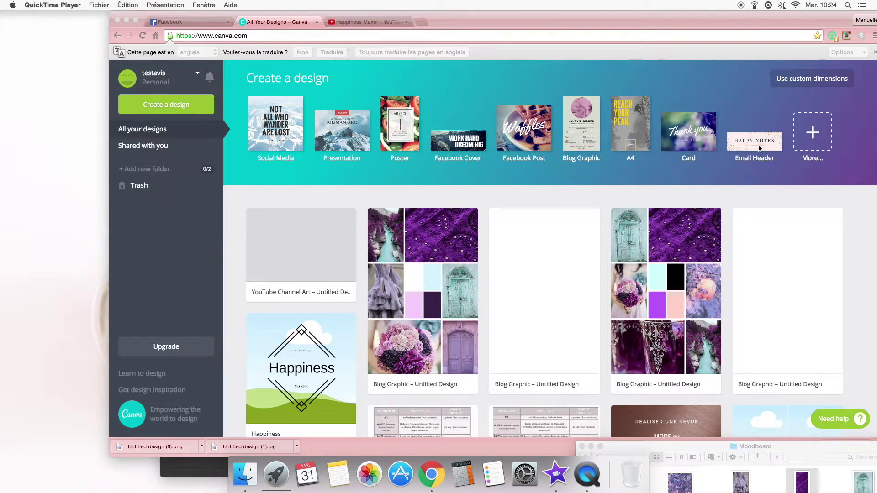
Step: Browse the full list of design types and create a new Blog Graphic design
{"action": "left_click", "coordinate": [818, 140]}
{"action": "left_click", "coordinate": [818, 140]}
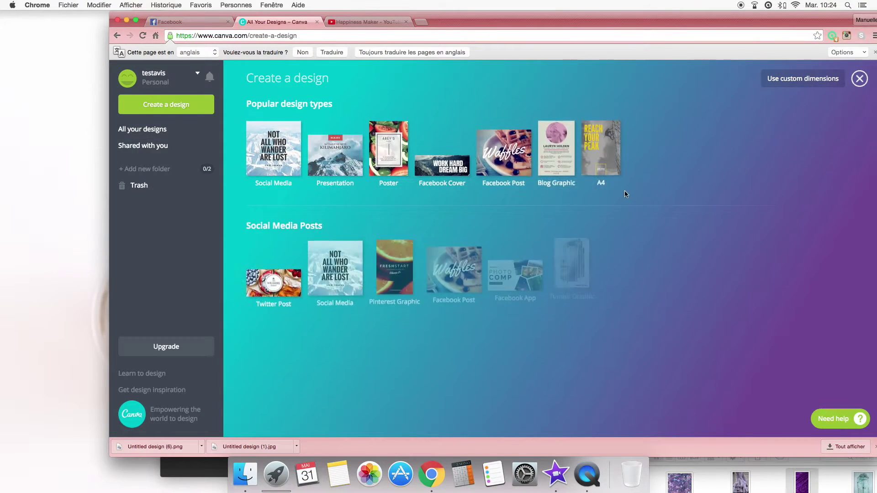
{"action": "scroll", "coordinate": [314, 242], "scroll_direction": "down", "scroll_amount": 5}
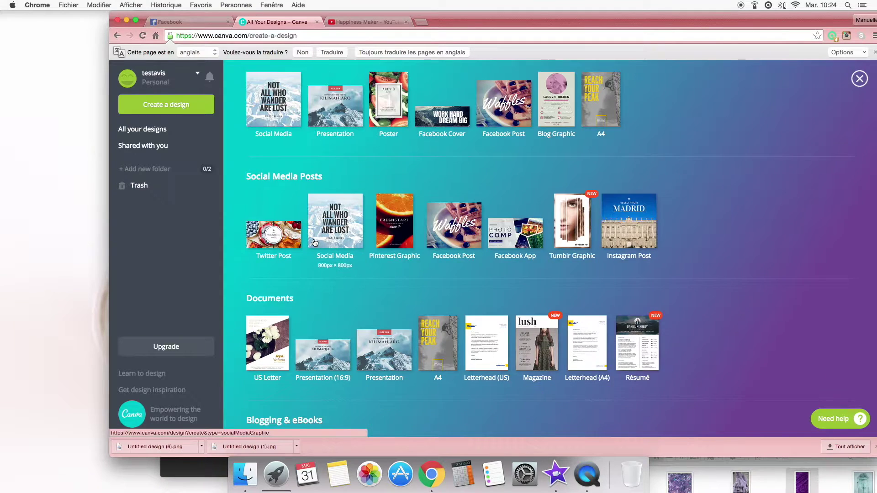
{"action": "scroll", "coordinate": [313, 243], "scroll_direction": "up", "scroll_amount": 5}
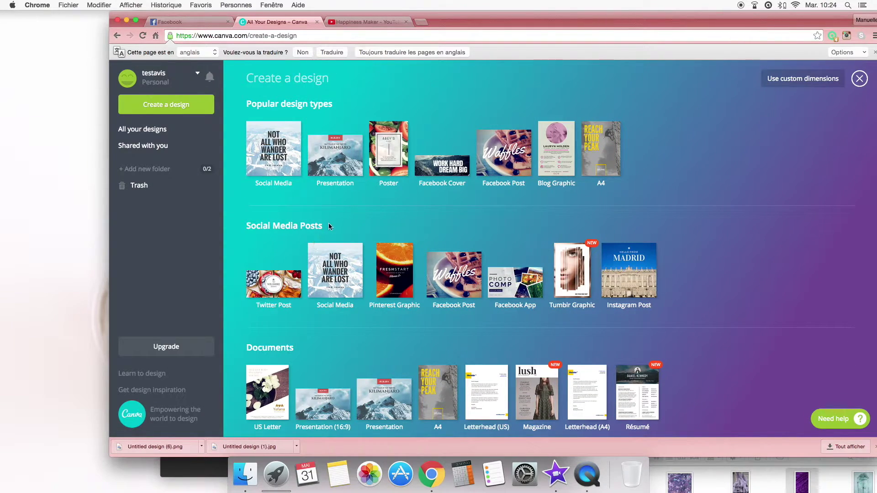
{"action": "left_click", "coordinate": [559, 162]}
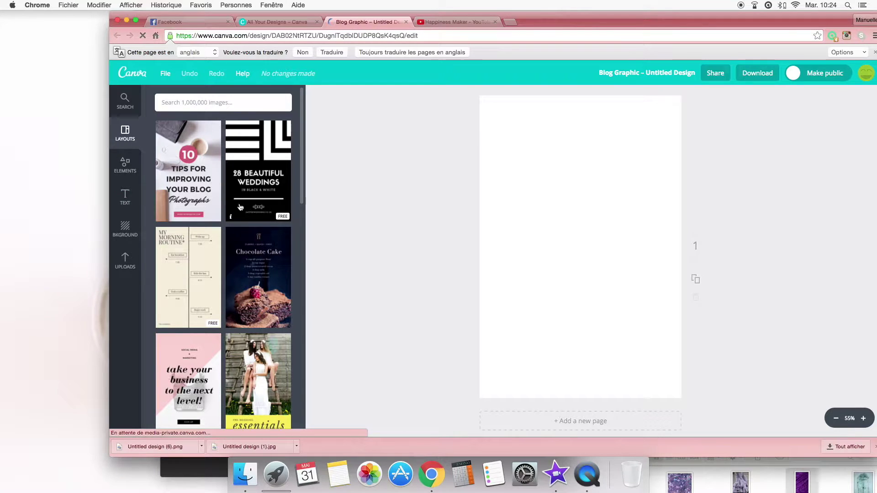
Step: Fill the blank page with a photo grid that has four small cells in the centre surrounded by six larger cells
{"action": "left_click", "coordinate": [124, 169]}
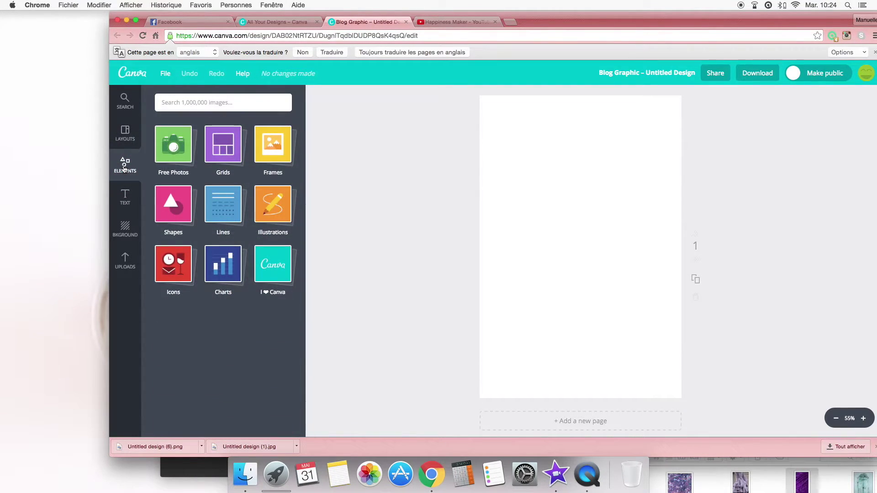
{"action": "left_click", "coordinate": [219, 156]}
{"action": "scroll", "coordinate": [237, 233], "scroll_direction": "down", "scroll_amount": 1}
{"action": "scroll", "coordinate": [238, 233], "scroll_direction": "down", "scroll_amount": 6}
{"action": "scroll", "coordinate": [238, 234], "scroll_direction": "down", "scroll_amount": 5}
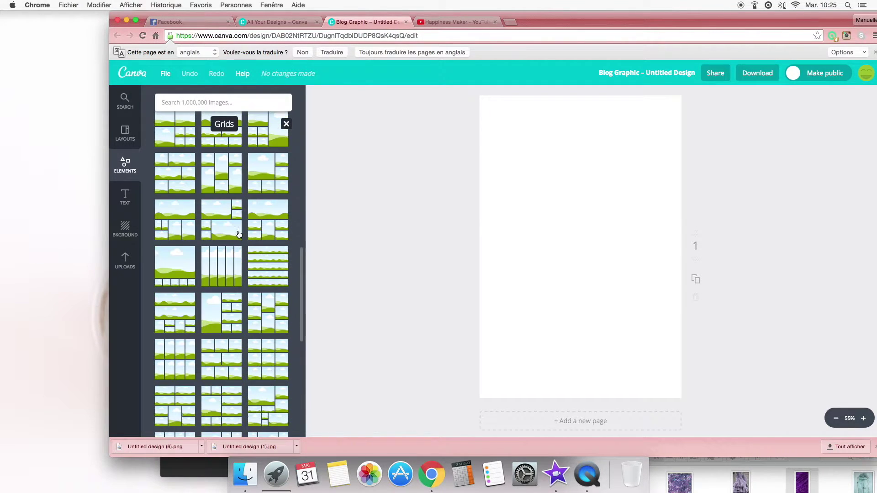
{"action": "scroll", "coordinate": [238, 233], "scroll_direction": "down", "scroll_amount": 2}
{"action": "scroll", "coordinate": [238, 233], "scroll_direction": "down", "scroll_amount": 5}
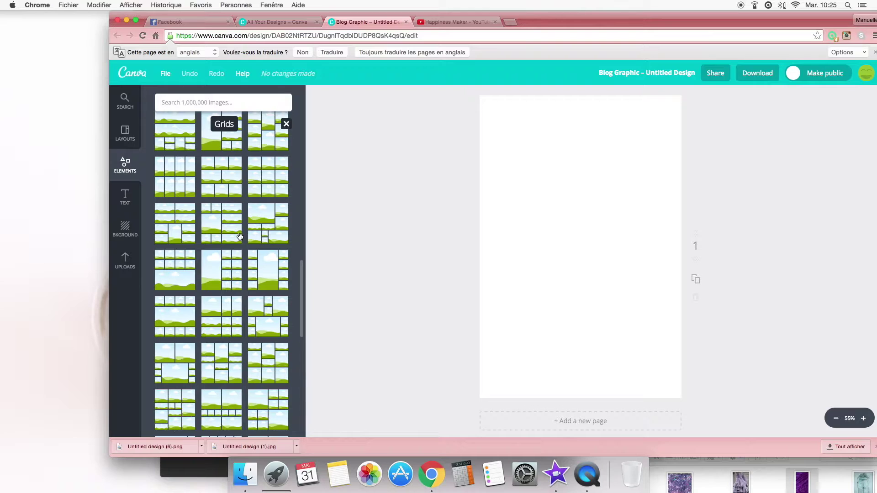
{"action": "scroll", "coordinate": [239, 236], "scroll_direction": "down", "scroll_amount": 5}
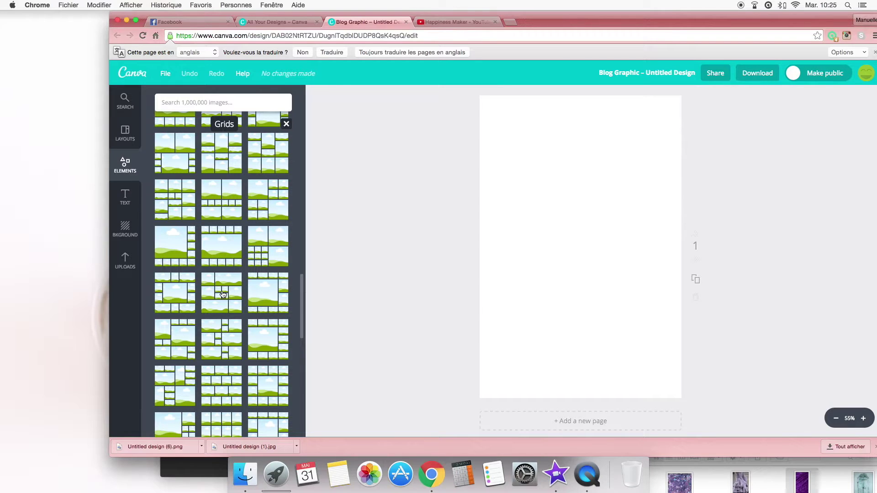
{"action": "left_click", "coordinate": [222, 294]}
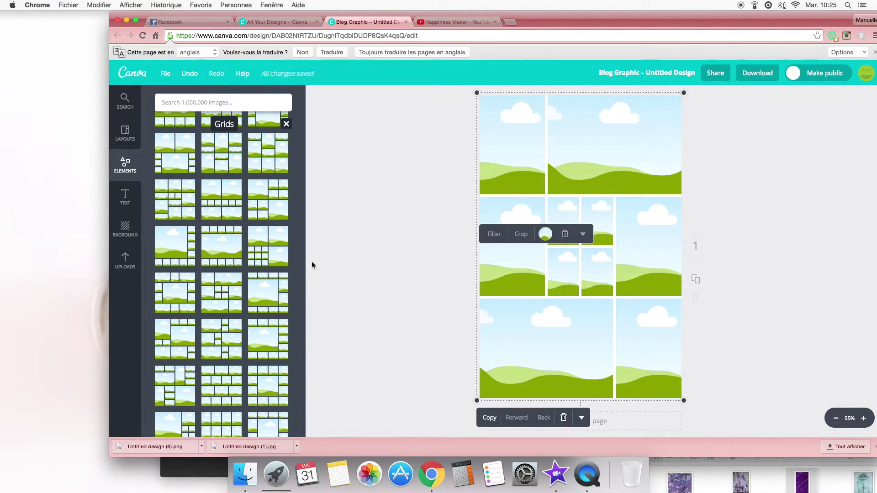
Step: Upload the sequin texture, purpledoor.jpg and the pink-and-lilac blossom image from the Finder's Moodboard folder to the Canva uploads
{"action": "left_click", "coordinate": [130, 265]}
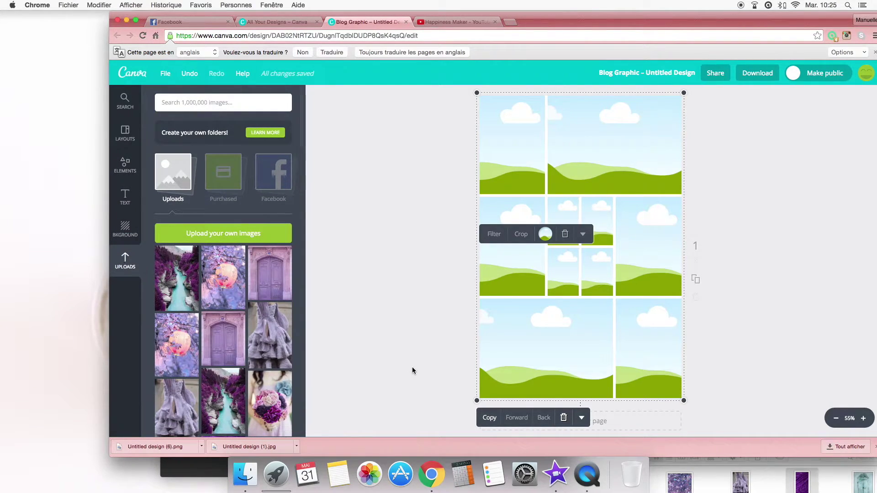
{"action": "left_click", "coordinate": [704, 470]}
{"action": "left_click_drag", "start_coordinate": [714, 447], "coordinate": [588, 59]}
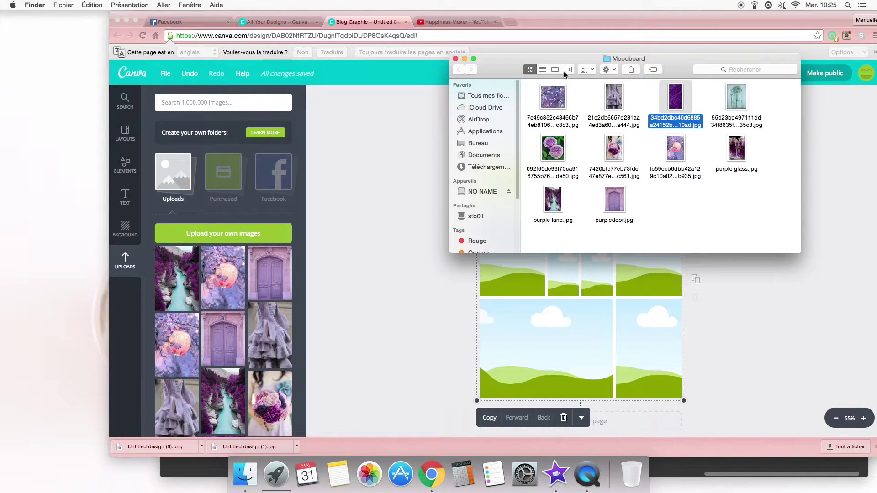
{"action": "left_click_drag", "start_coordinate": [565, 73], "coordinate": [201, 75]}
{"action": "left_click_drag", "start_coordinate": [191, 104], "coordinate": [219, 292]}
{"action": "left_click_drag", "start_coordinate": [256, 206], "coordinate": [221, 279]}
{"action": "left_click_drag", "start_coordinate": [312, 163], "coordinate": [247, 297]}
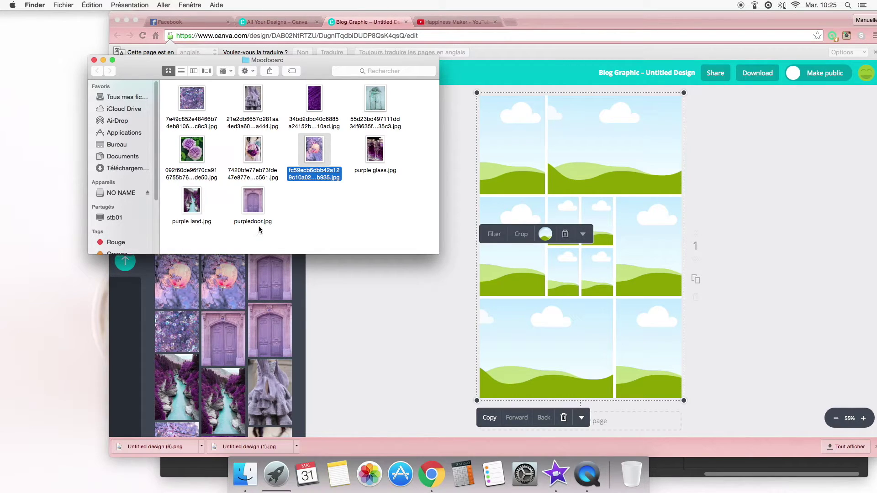
{"action": "left_click_drag", "start_coordinate": [318, 68], "coordinate": [742, 460]}
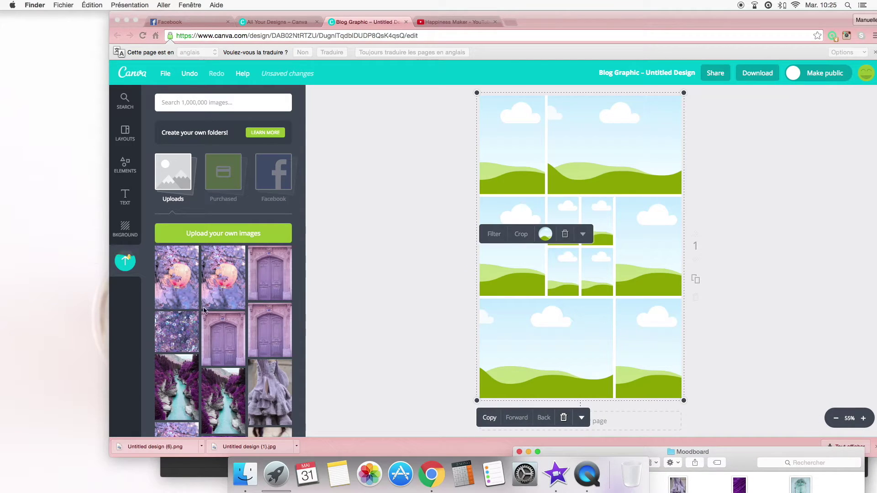
Step: Place the purple door photo in the grid's top-left cell and the purple river landscape in its bottom-right cell
{"action": "scroll", "coordinate": [210, 298], "scroll_direction": "down", "scroll_amount": 5}
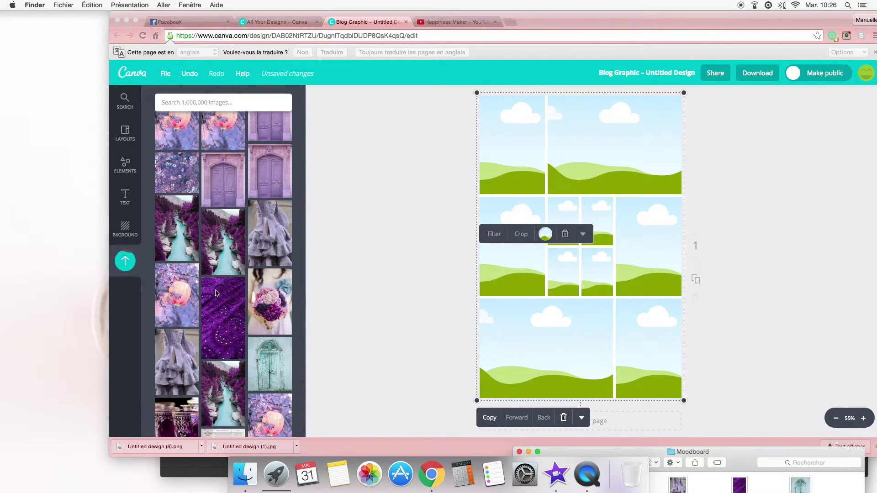
{"action": "left_click_drag", "start_coordinate": [279, 246], "coordinate": [501, 173]}
{"action": "left_click_drag", "start_coordinate": [274, 237], "coordinate": [512, 156]}
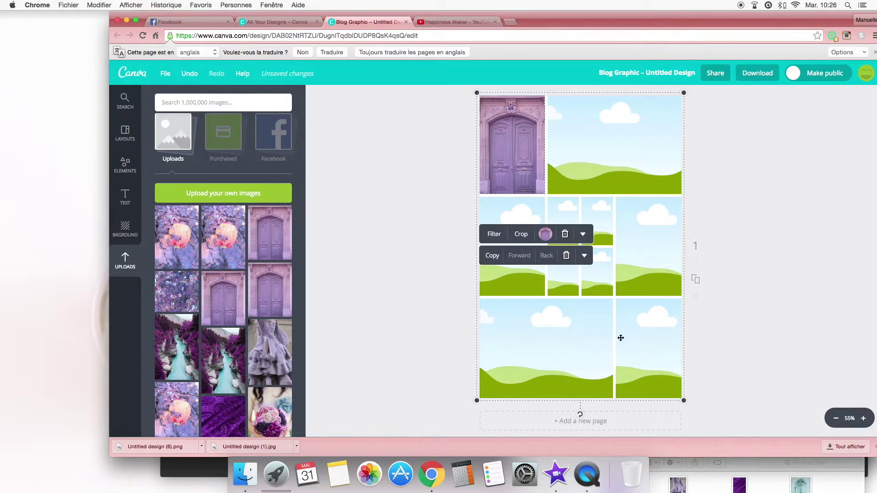
{"action": "left_click_drag", "start_coordinate": [208, 389], "coordinate": [613, 368]}
Step: Place the lilac dress photo in the grid's wide bottom cell and the sequin texture in the middle row's right cell
{"action": "left_click_drag", "start_coordinate": [273, 364], "coordinate": [413, 355]}
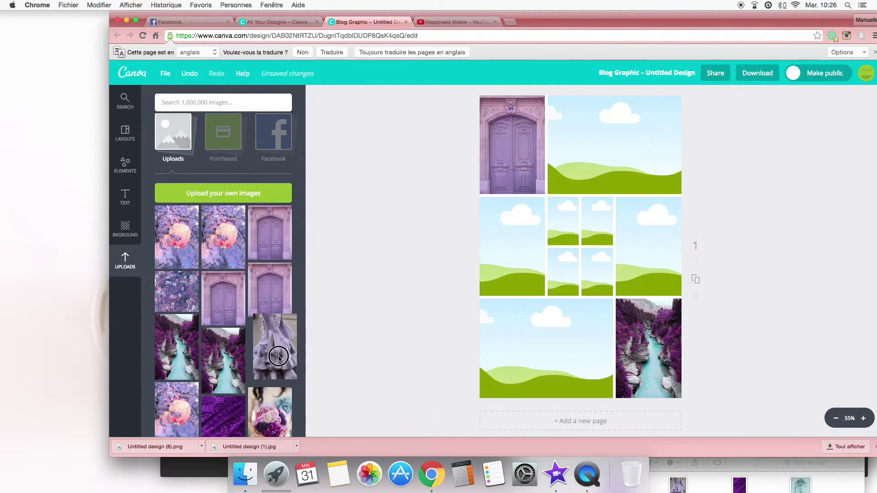
{"action": "left_click_drag", "start_coordinate": [265, 381], "coordinate": [543, 350]}
{"action": "mouse_move", "coordinate": [223, 375]}
{"action": "left_mouse_down"}
{"action": "mouse_move", "coordinate": [288, 347]}
{"action": "mouse_move", "coordinate": [237, 372]}
{"action": "left_mouse_up"}
{"action": "left_click_drag", "start_coordinate": [185, 288], "coordinate": [661, 245]}
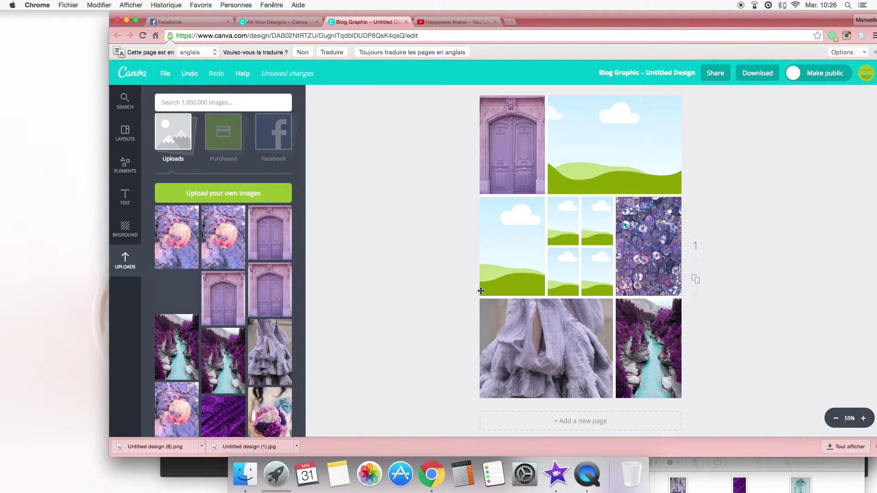
Step: Place the bouquet photo in the middle row's left cell and the turquoise door photo in the wide top cell
{"action": "scroll", "coordinate": [207, 383], "scroll_direction": "down", "scroll_amount": 2}
{"action": "left_click_drag", "start_coordinate": [267, 370], "coordinate": [513, 246]}
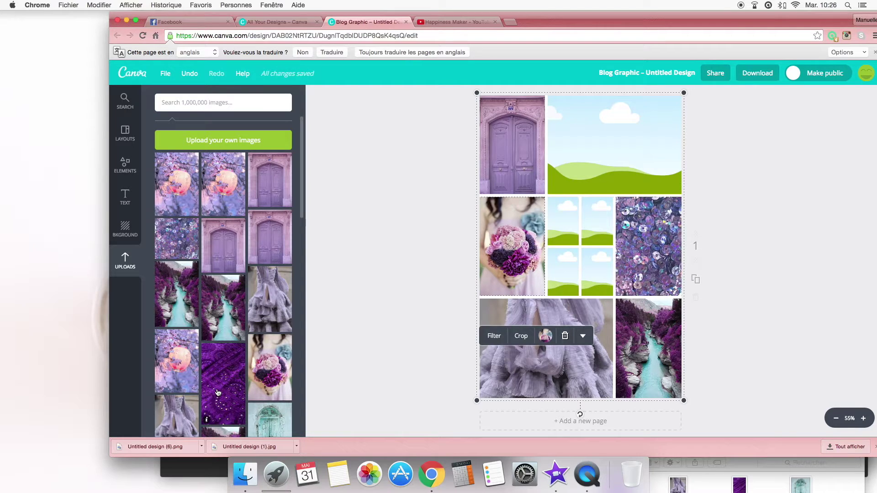
{"action": "left_click_drag", "start_coordinate": [257, 418], "coordinate": [611, 129]}
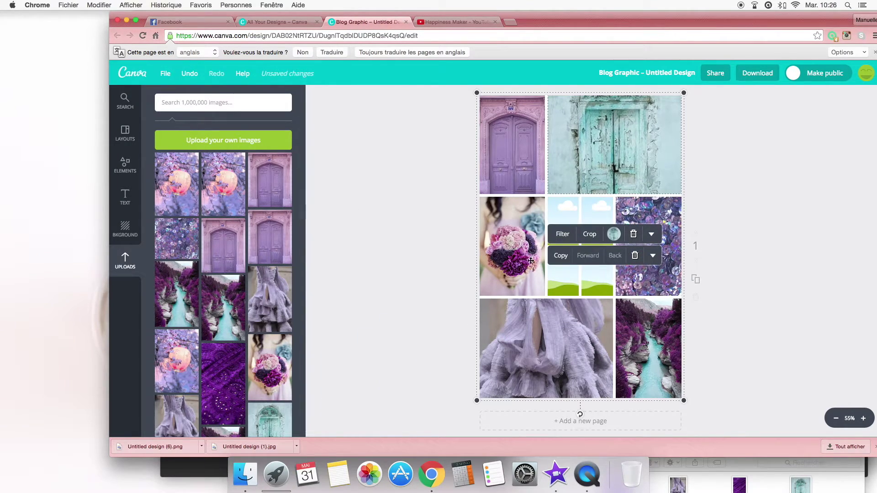
Step: Fill the upper-left of the four small central cells with the custom light blue c7e9ff
{"action": "left_click", "coordinate": [565, 218]}
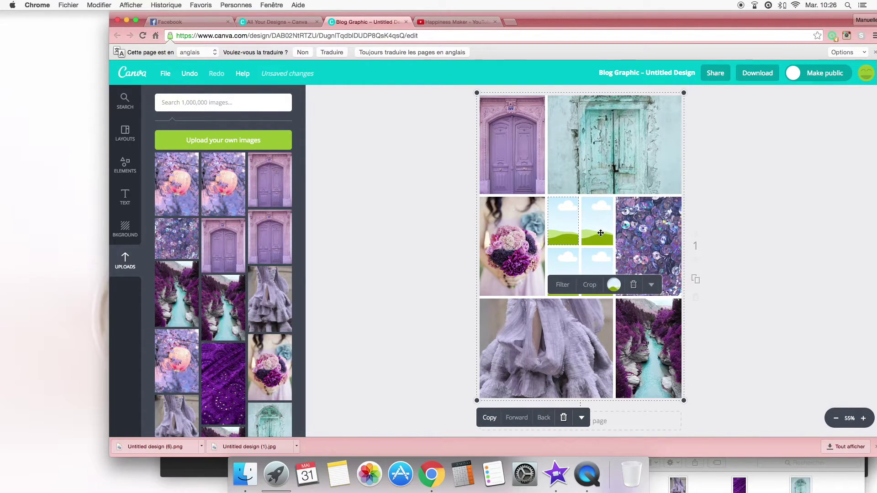
{"action": "left_click", "coordinate": [614, 285]}
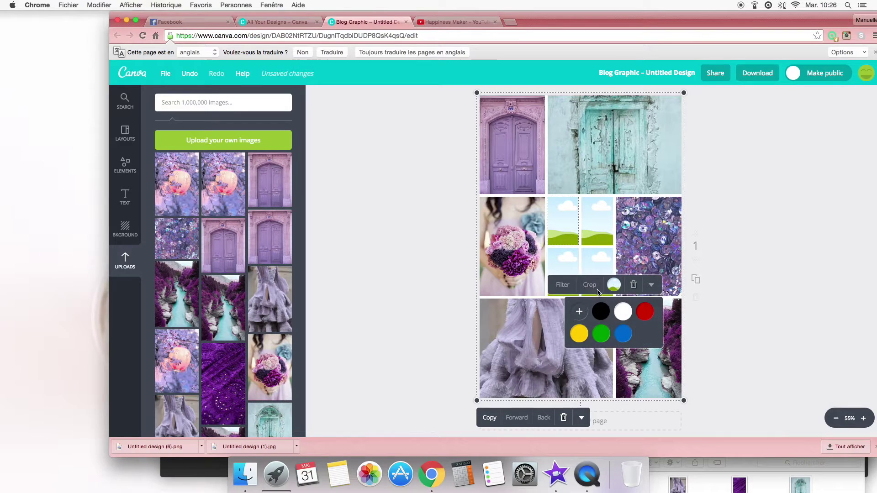
{"action": "left_click", "coordinate": [564, 236]}
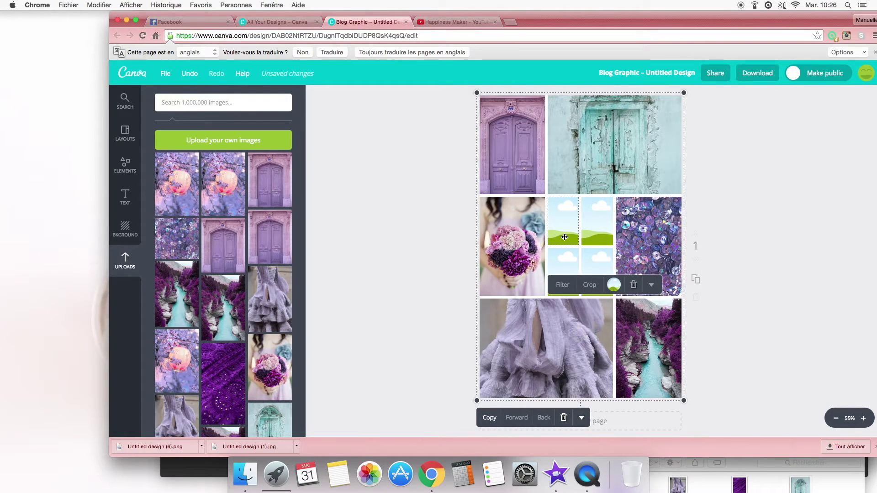
{"action": "left_click", "coordinate": [615, 287]}
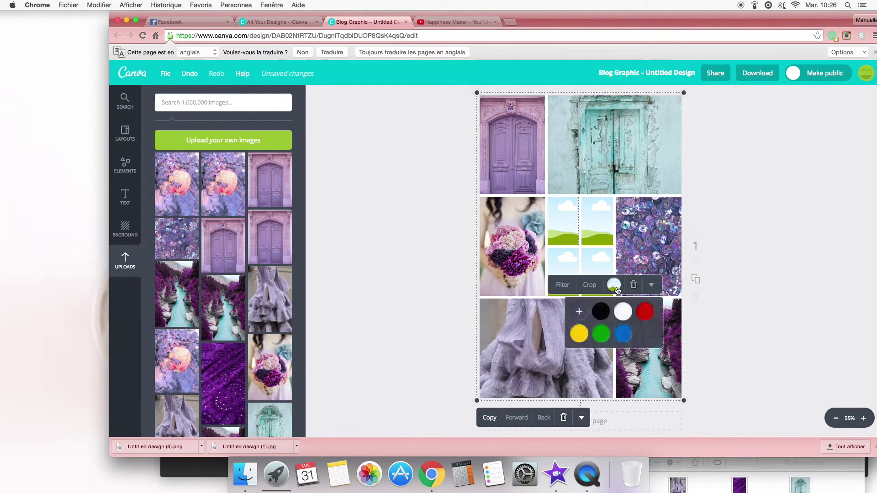
{"action": "left_click", "coordinate": [580, 314]}
{"action": "mouse_move", "coordinate": [632, 224]}
{"action": "left_mouse_down"}
{"action": "mouse_move", "coordinate": [648, 211]}
{"action": "mouse_move", "coordinate": [643, 241]}
{"action": "mouse_move", "coordinate": [610, 224]}
{"action": "mouse_move", "coordinate": [623, 221]}
{"action": "left_mouse_up"}
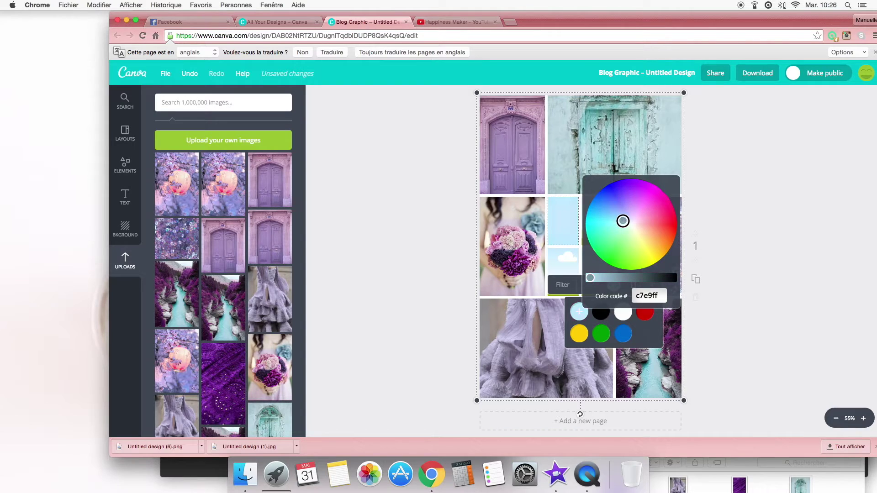
Step: Fill the lower-left small central cell with the custom lilac e5baff
{"action": "left_click", "coordinate": [560, 260]}
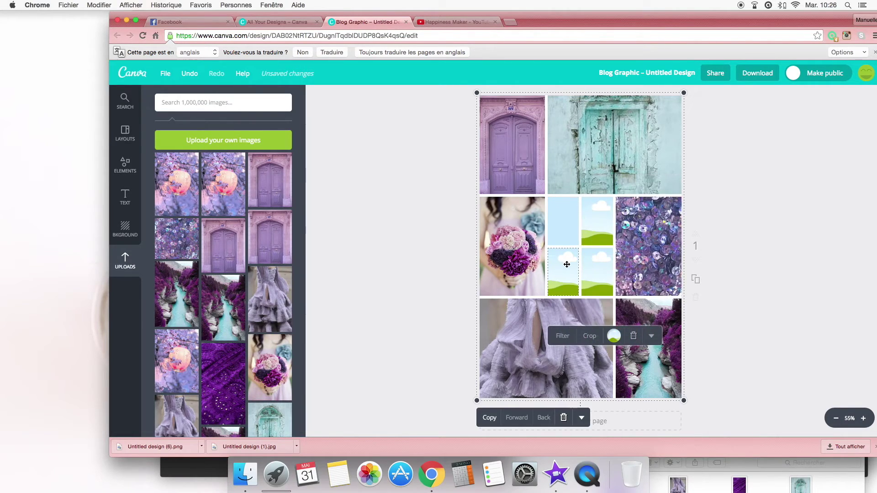
{"action": "left_click", "coordinate": [614, 336]}
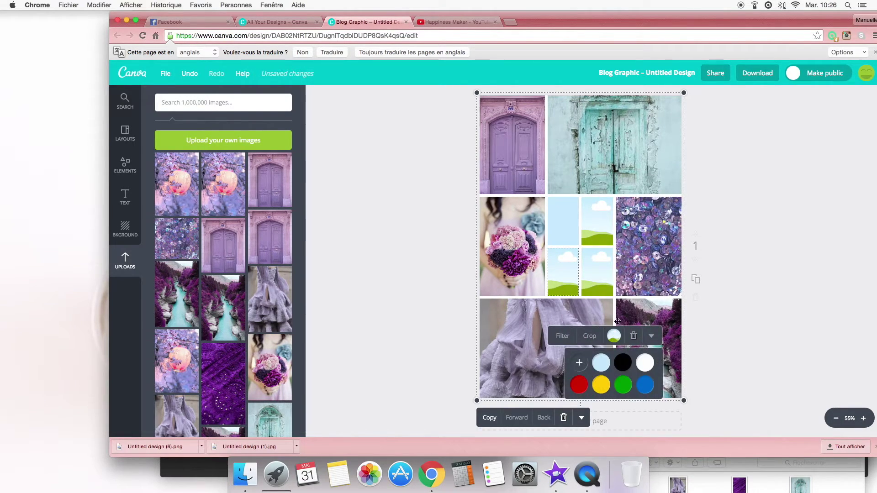
{"action": "left_click", "coordinate": [579, 363]}
{"action": "left_click", "coordinate": [634, 257]}
{"action": "left_click_drag", "start_coordinate": [634, 257], "coordinate": [632, 264]}
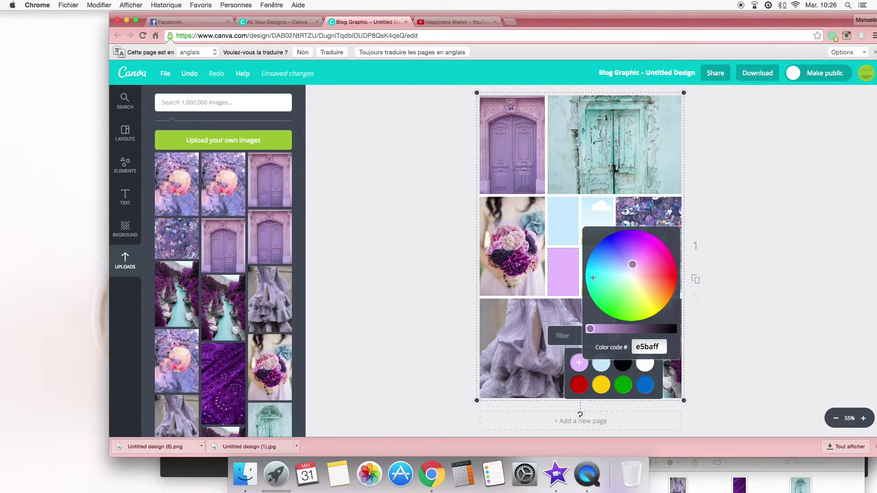
Step: Fill the upper-right small central cell with white
{"action": "left_click", "coordinate": [591, 208]}
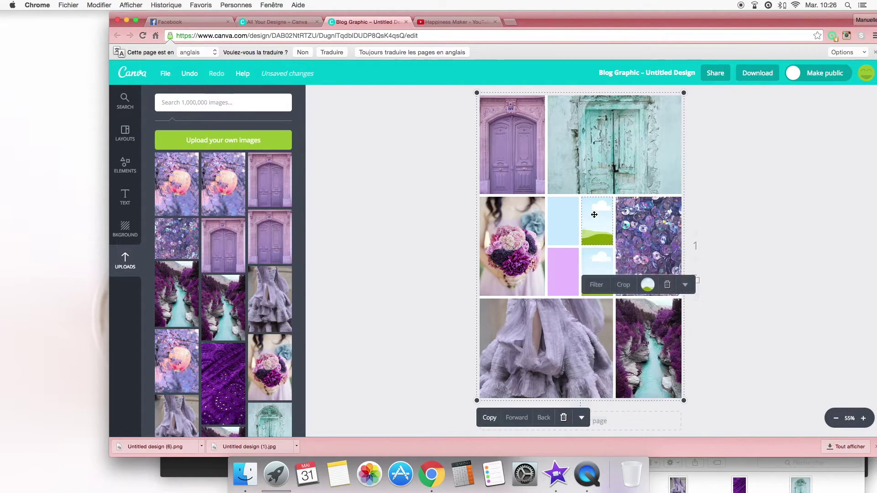
{"action": "left_click", "coordinate": [646, 287]}
{"action": "left_click", "coordinate": [613, 333]}
Step: Fill the lower-right small central cell with the custom greyish purple a59cba and deselect the grid
{"action": "left_click", "coordinate": [607, 267]}
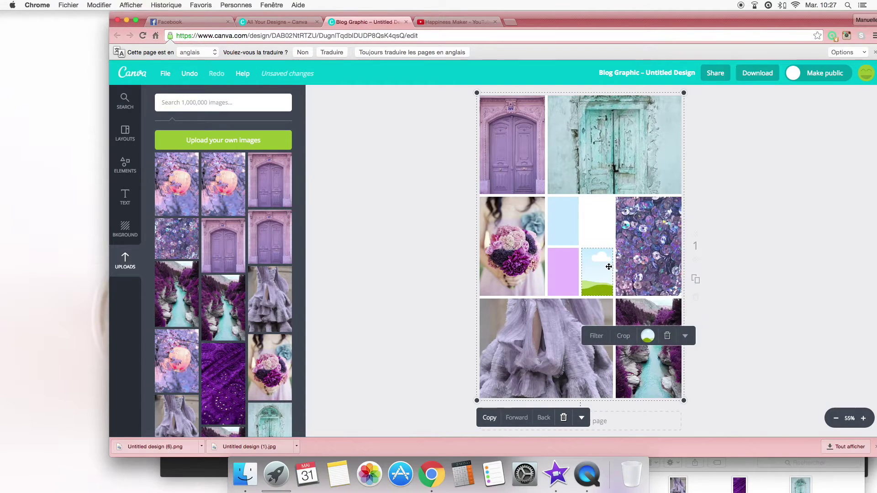
{"action": "left_click", "coordinate": [647, 336]}
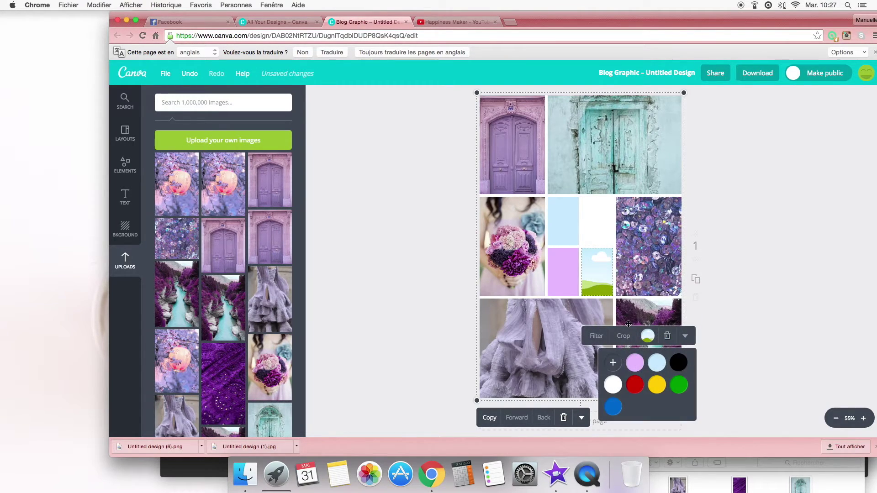
{"action": "left_click", "coordinate": [613, 363]}
{"action": "left_click", "coordinate": [664, 275]}
{"action": "left_click_drag", "start_coordinate": [664, 275], "coordinate": [663, 269]}
{"action": "left_click", "coordinate": [647, 330]}
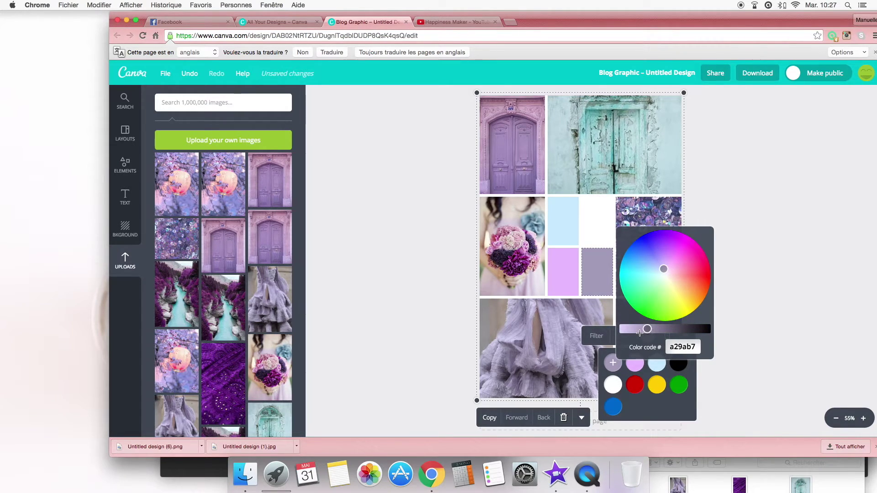
{"action": "mouse_move", "coordinate": [647, 330]}
{"action": "left_mouse_down"}
{"action": "mouse_move", "coordinate": [631, 328]}
{"action": "mouse_move", "coordinate": [658, 329]}
{"action": "mouse_move", "coordinate": [645, 329]}
{"action": "left_mouse_up"}
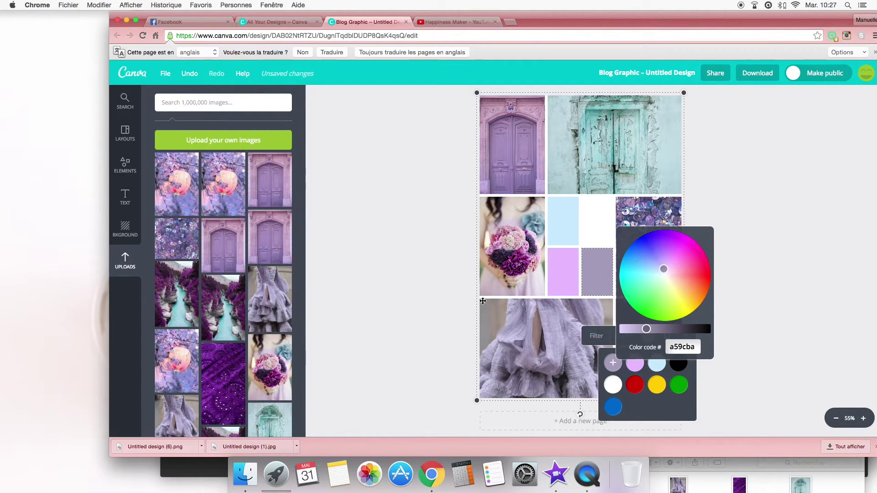
{"action": "left_click", "coordinate": [460, 290]}
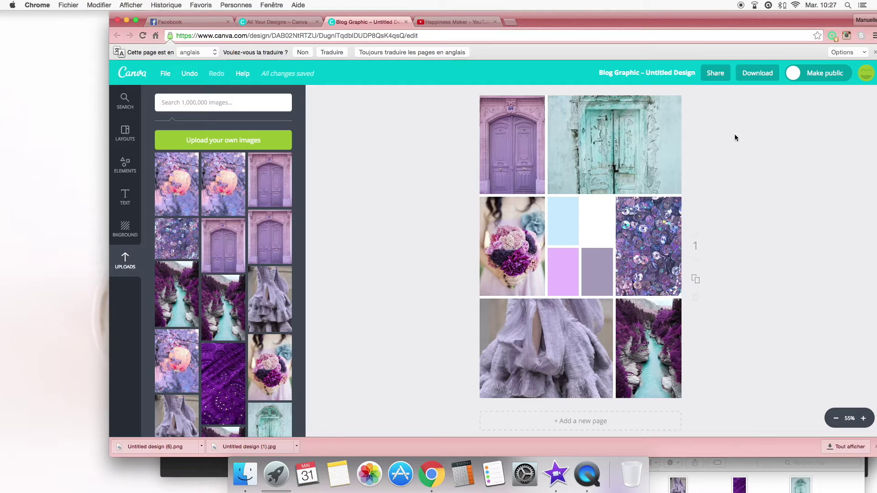
Step: Download the finished mood board as a JPG image for web
{"action": "left_click", "coordinate": [763, 78]}
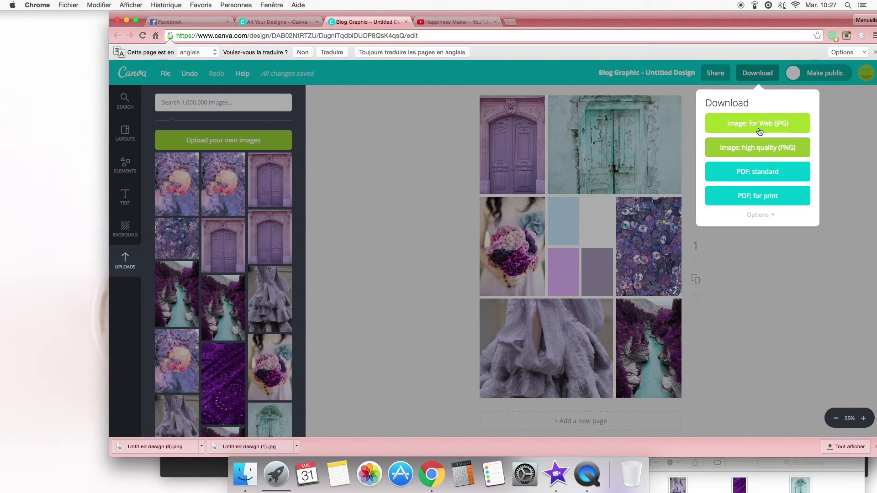
{"action": "left_click", "coordinate": [761, 123]}
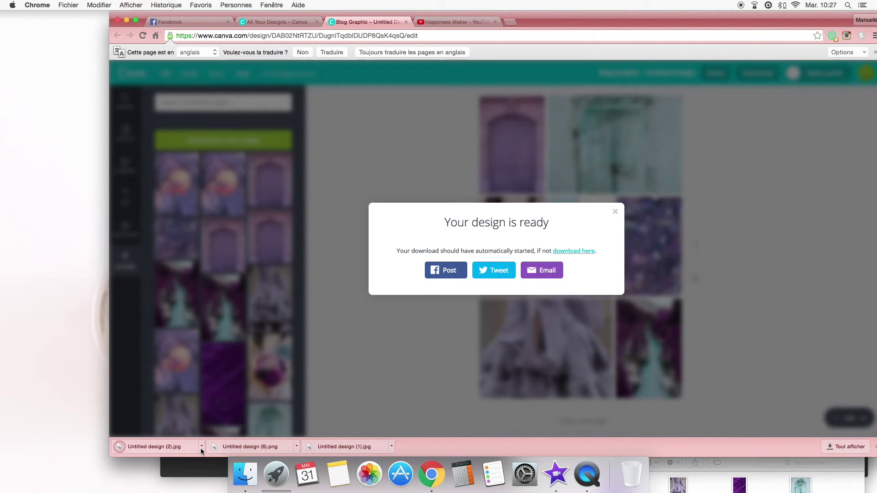
Step: Open the downloaded Untitled design (2).jpg in Preview to check the mood board, then close it
{"action": "left_click", "coordinate": [201, 448]}
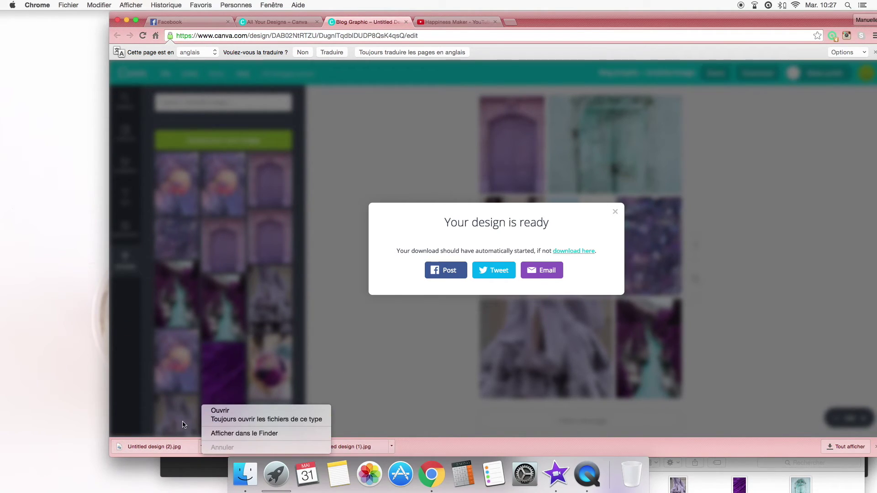
{"action": "left_click", "coordinate": [220, 411]}
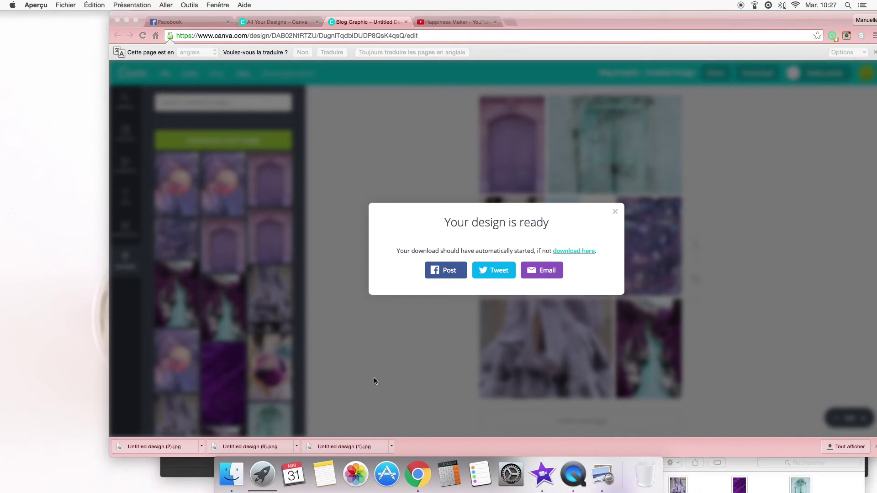
{"action": "left_click_drag", "start_coordinate": [208, 17], "coordinate": [578, 15]}
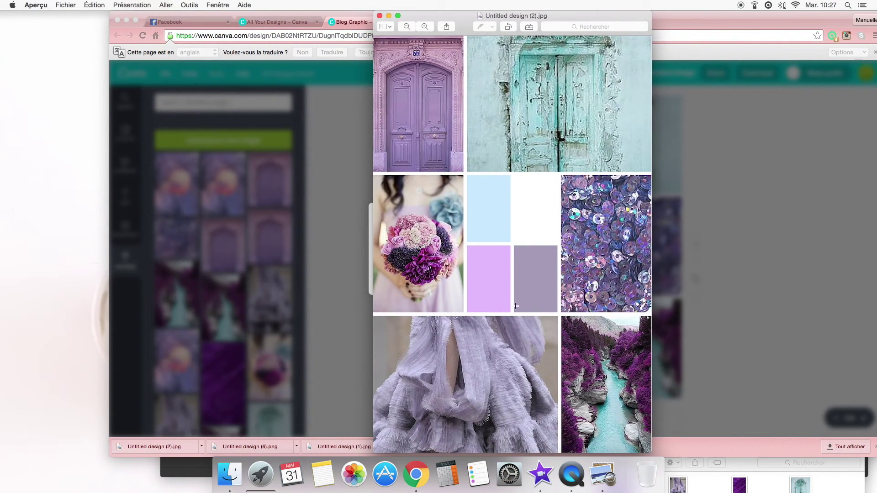
{"action": "left_click", "coordinate": [379, 15]}
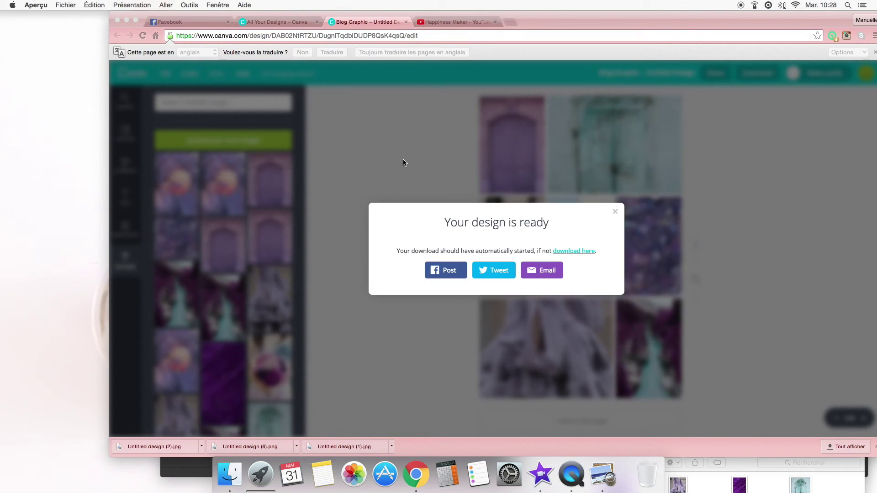